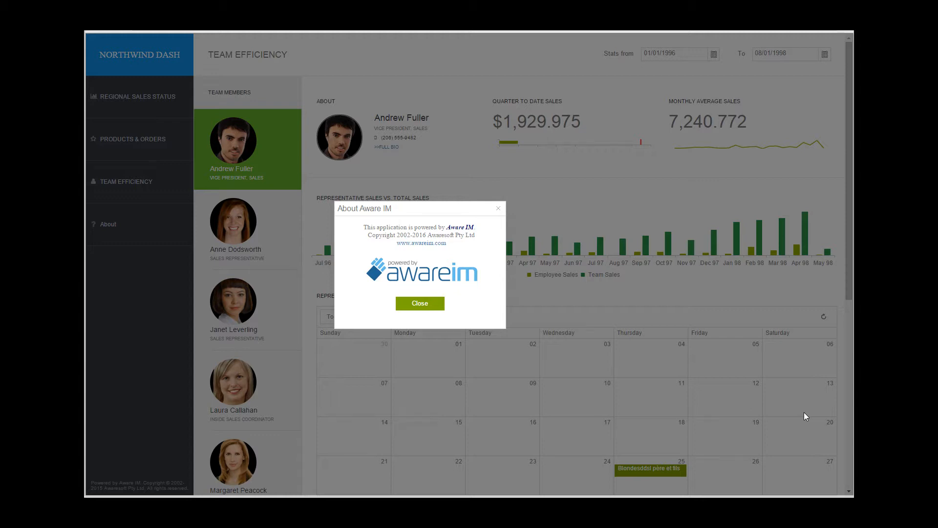
# Step: Close the About dialog and expand the navigation menu in the narrow dashboard layout
pyautogui.click(420, 303)
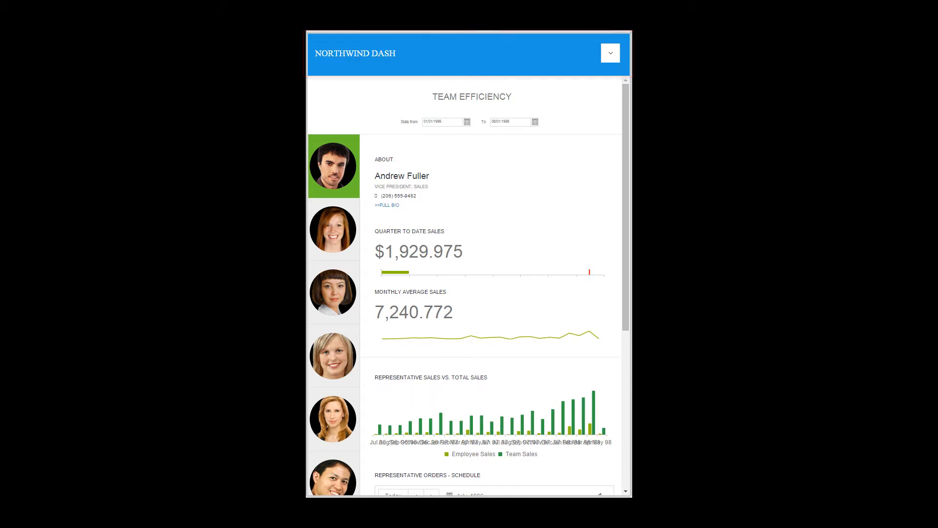
pyautogui.click(610, 53)
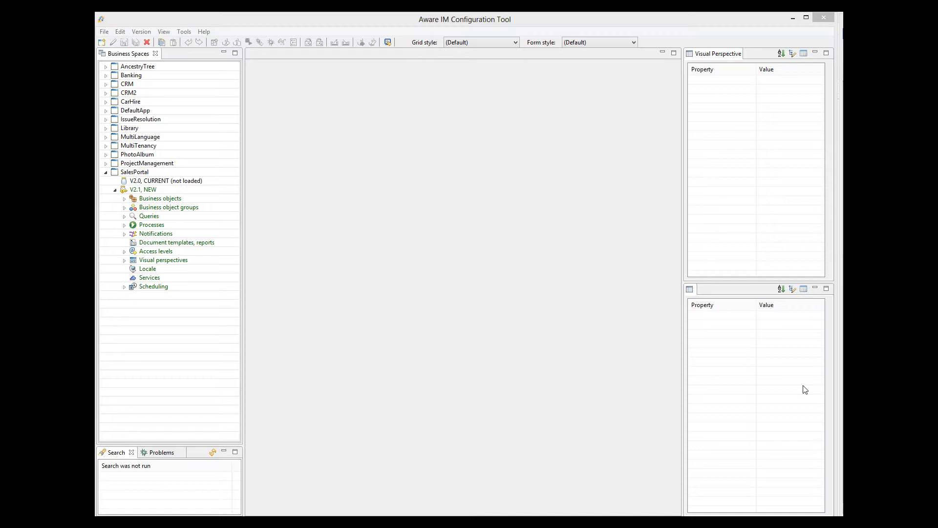
# Step: Open the SalesPortal visual perspective SalesManager and expand the menus of its Left and Top Bar frames down to their items
pyautogui.click(125, 261)
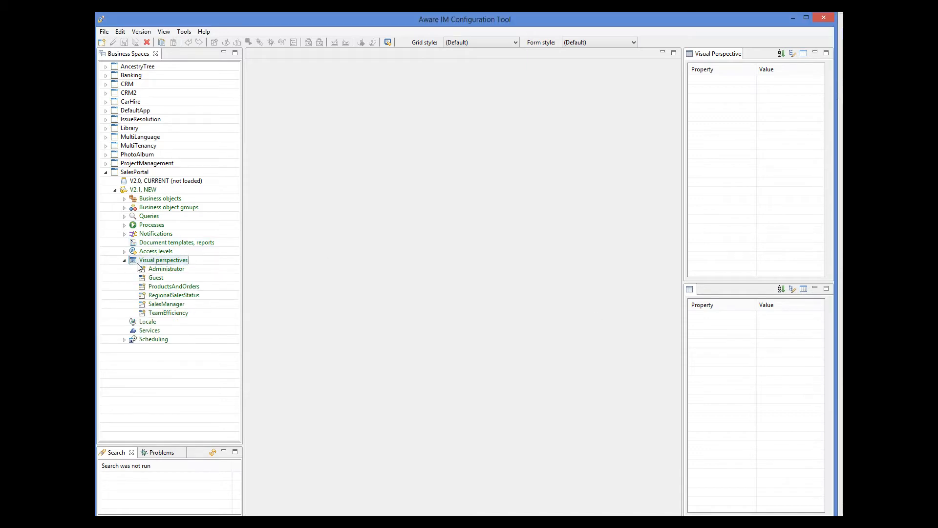
pyautogui.doubleClick(168, 304)
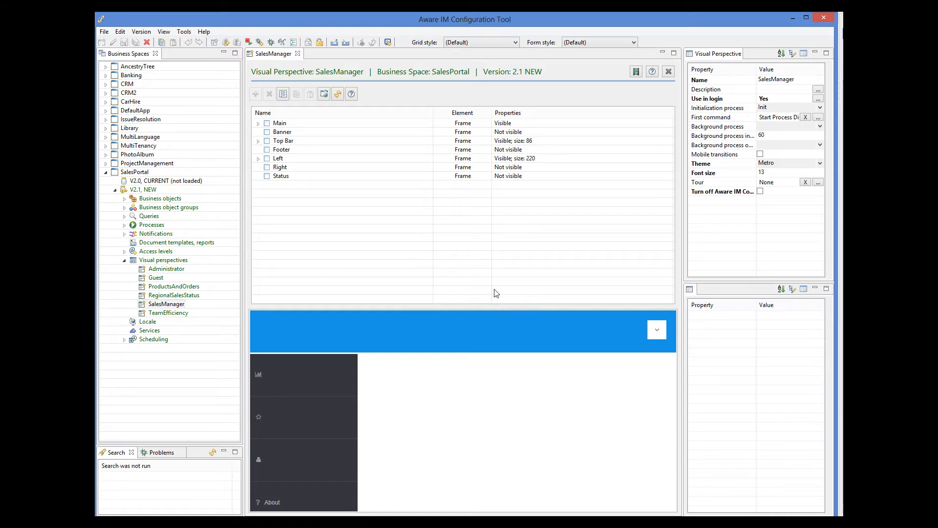
pyautogui.click(259, 158)
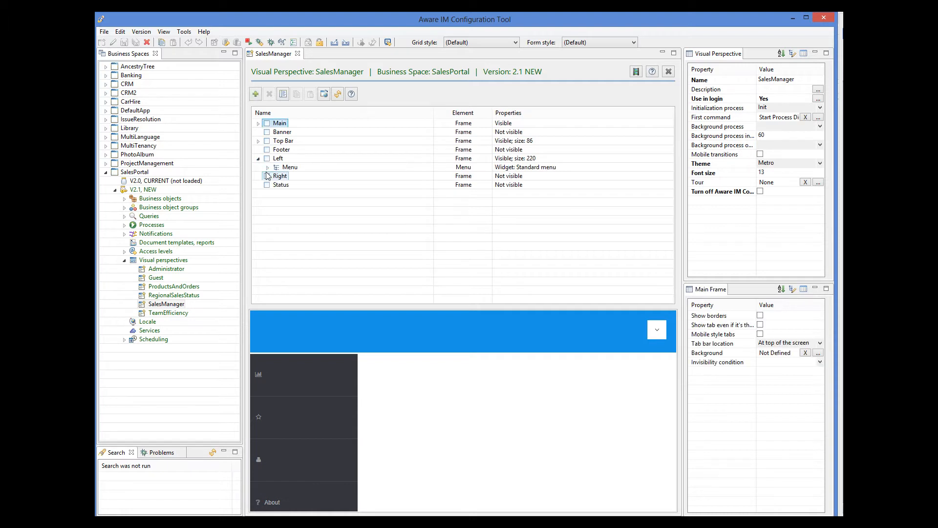
pyautogui.click(267, 167)
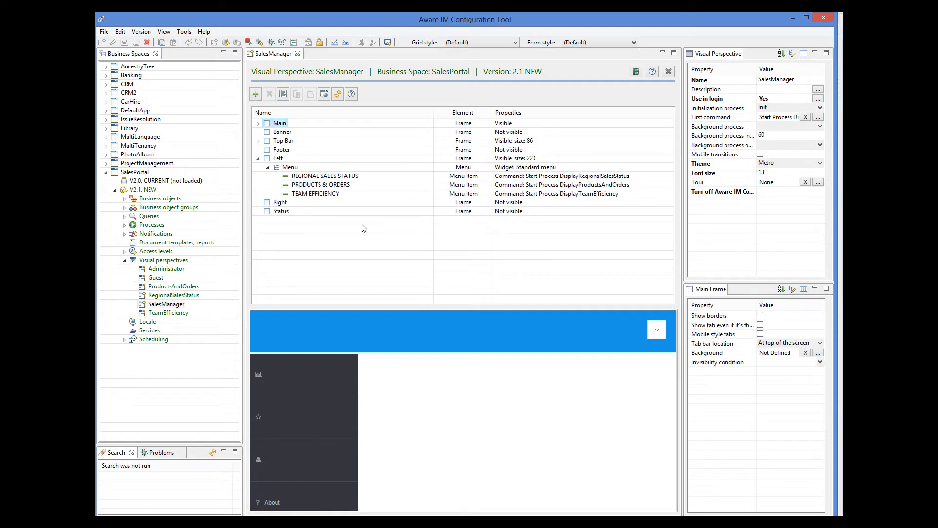
pyautogui.click(258, 140)
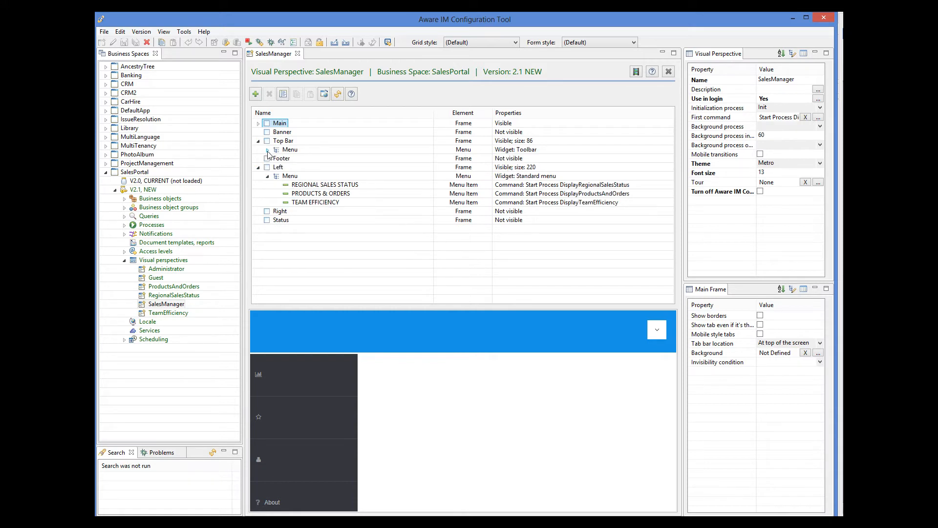
pyautogui.click(267, 150)
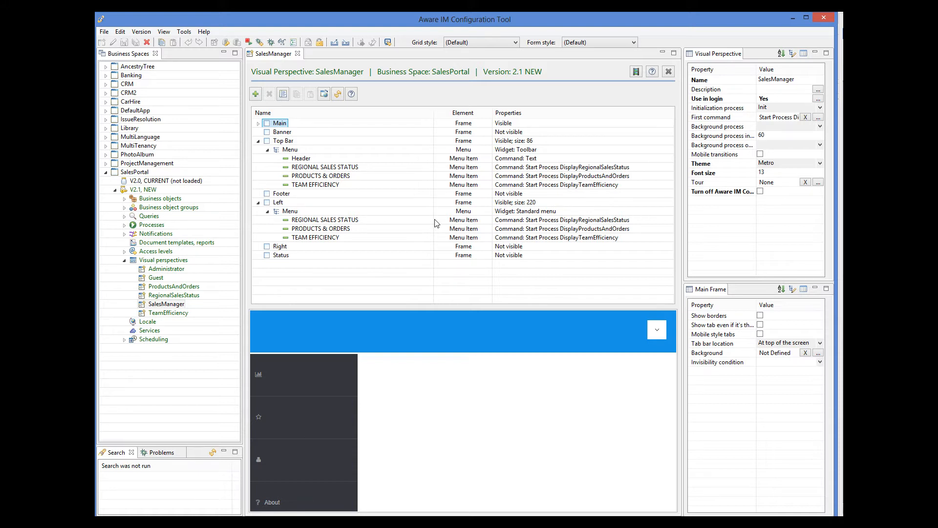
# Step: Examine the properties of the Top Bar's REGIONAL SALES STATUS item and the invisibility conditions of the Top Bar and Left frames
pyautogui.click(352, 167)
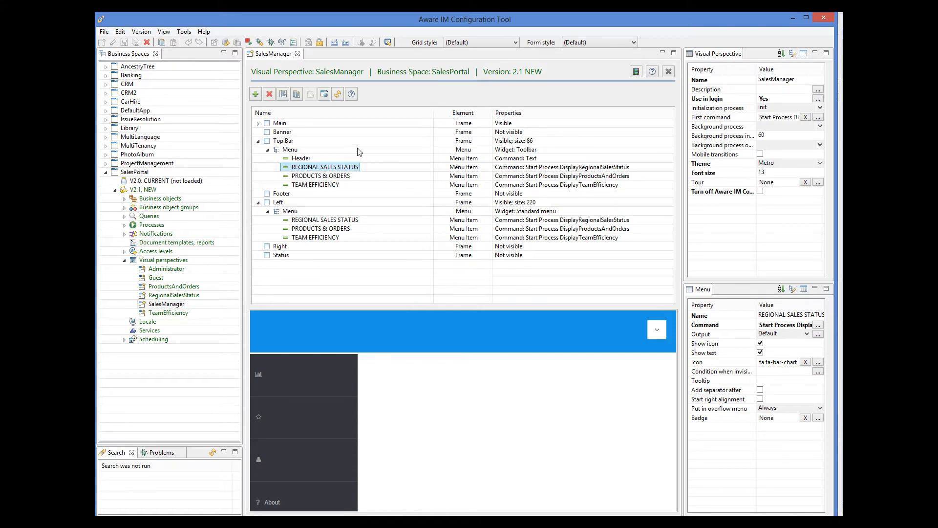
pyautogui.click(276, 141)
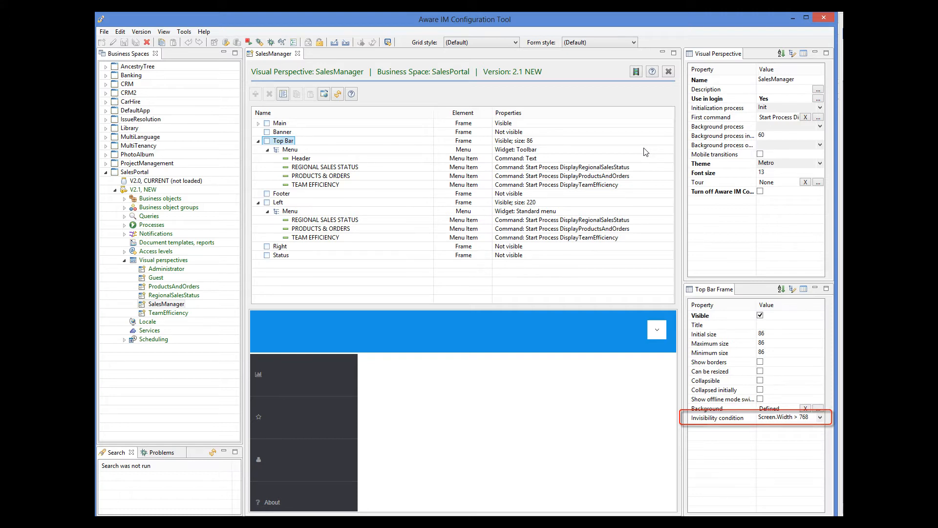
pyautogui.click(280, 203)
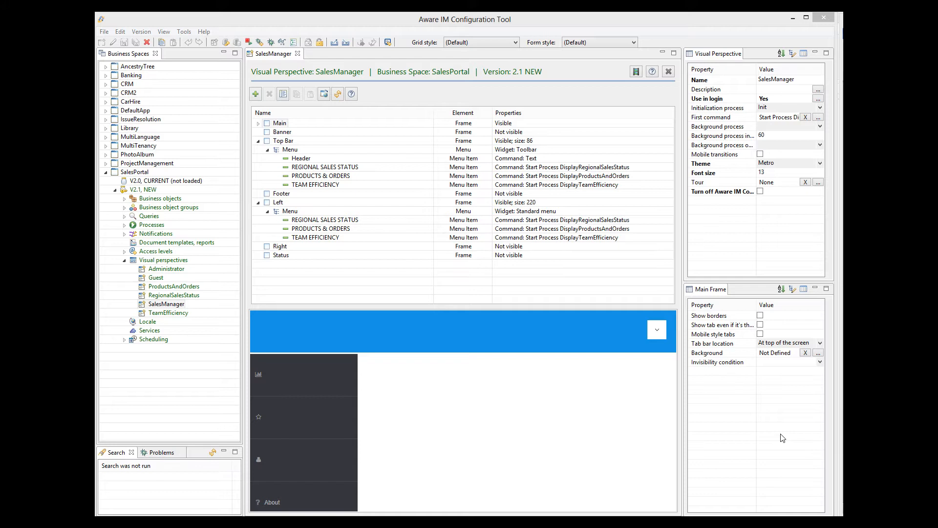
# Step: Close the SalesManager perspective and open the TeamEfficiency visual perspective
pyautogui.click(297, 53)
pyautogui.doubleClick(174, 313)
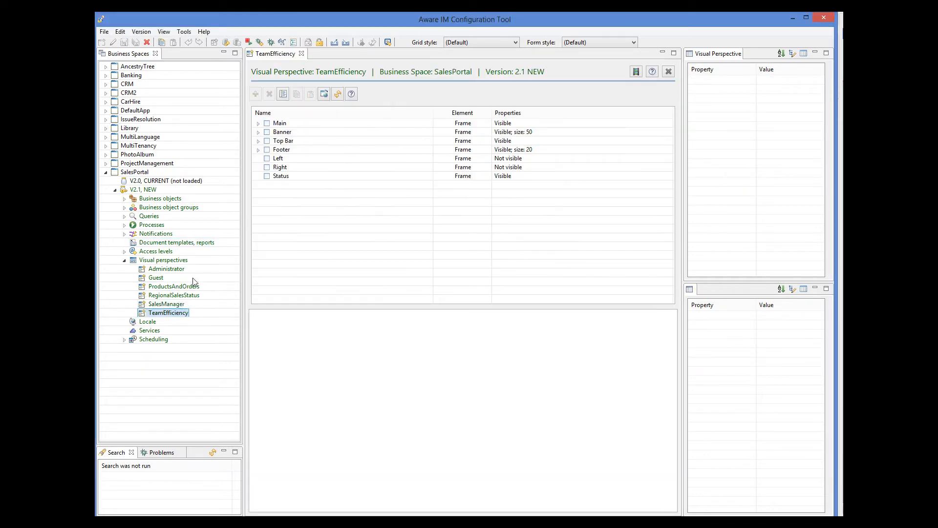
pyautogui.doubleClick(263, 123)
pyautogui.click(267, 133)
pyautogui.click(285, 133)
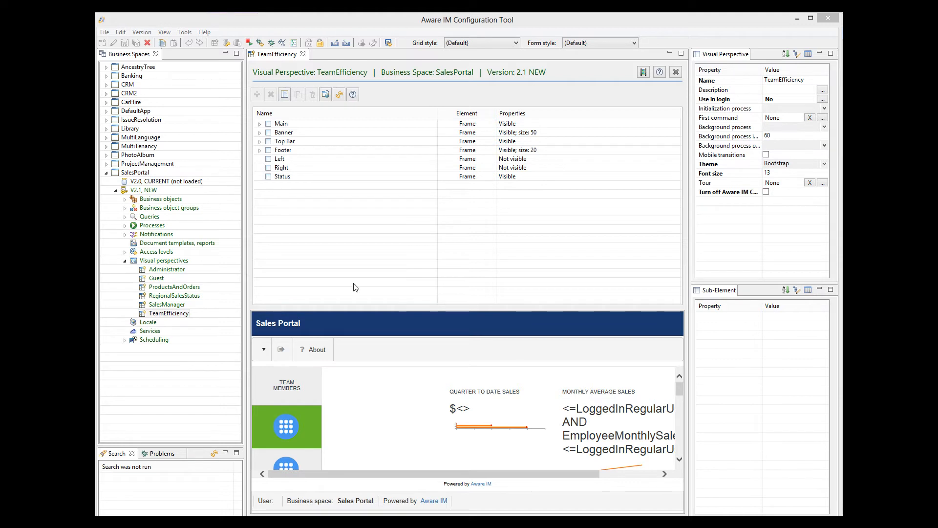
# Step: Expand the Main frame down to the Employee Stats Container's panels and examine the properties of Employee List and Employee Details Container
pyautogui.click(256, 126)
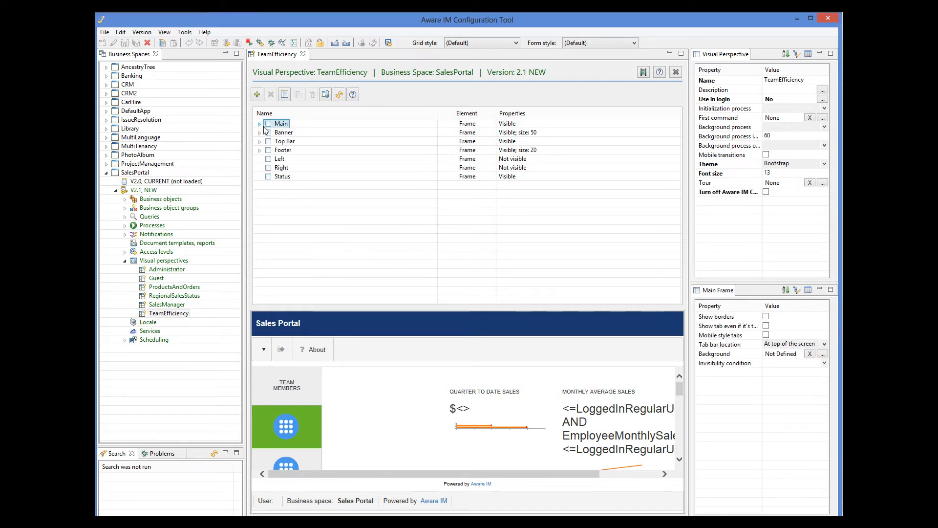
pyautogui.click(258, 125)
pyautogui.click(269, 133)
pyautogui.click(278, 150)
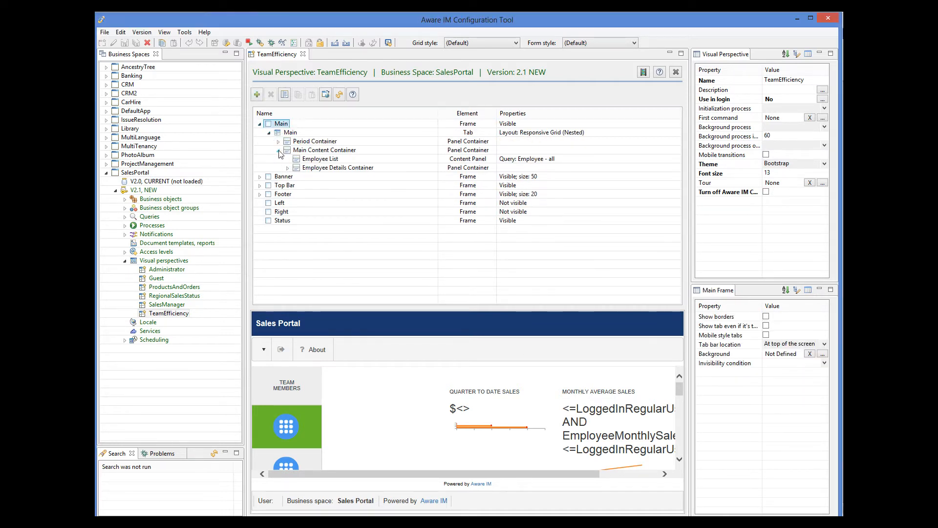
pyautogui.click(287, 167)
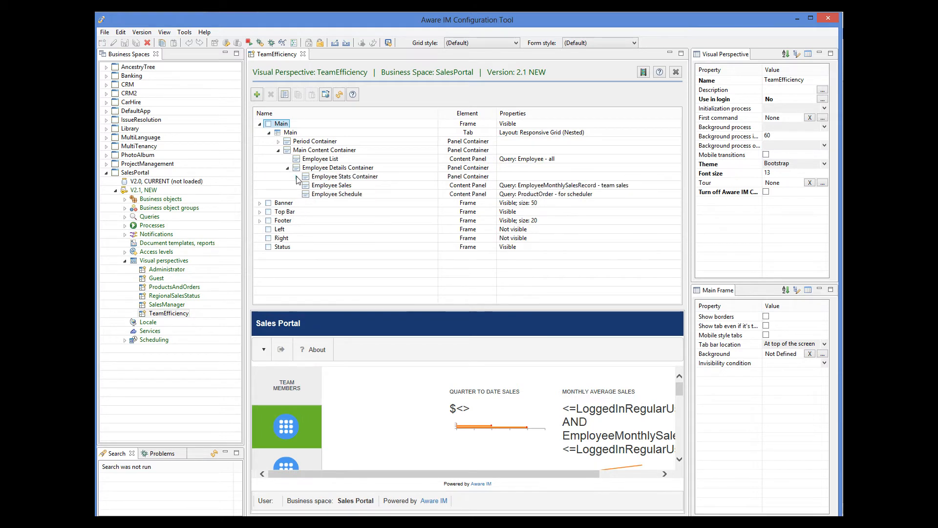
pyautogui.click(297, 176)
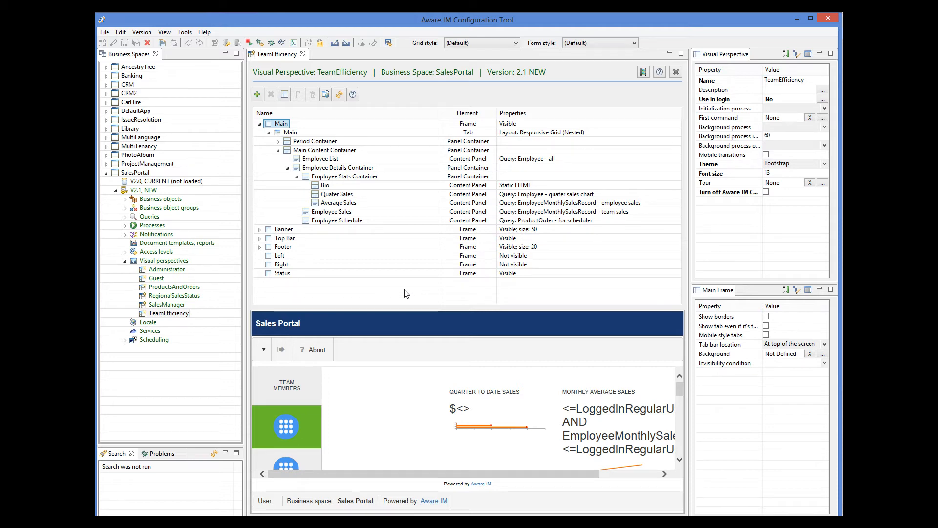
pyautogui.click(326, 159)
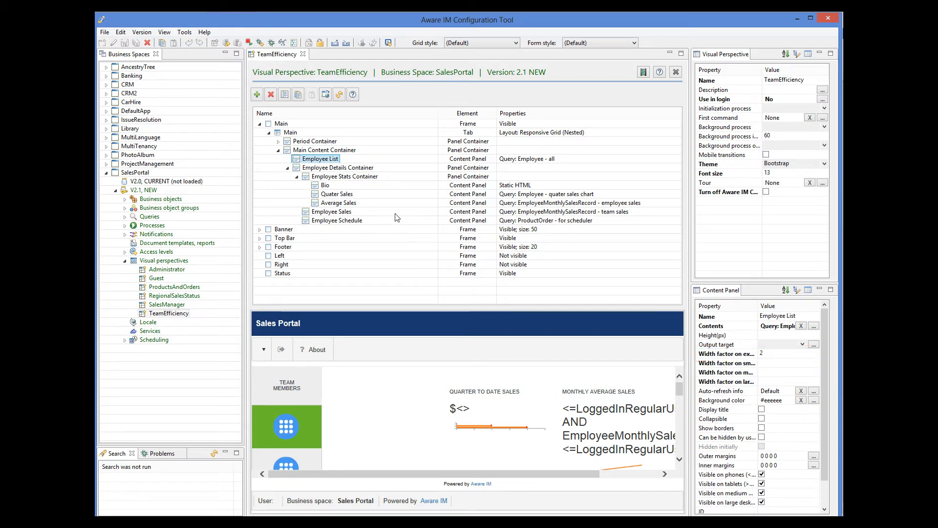
pyautogui.click(346, 169)
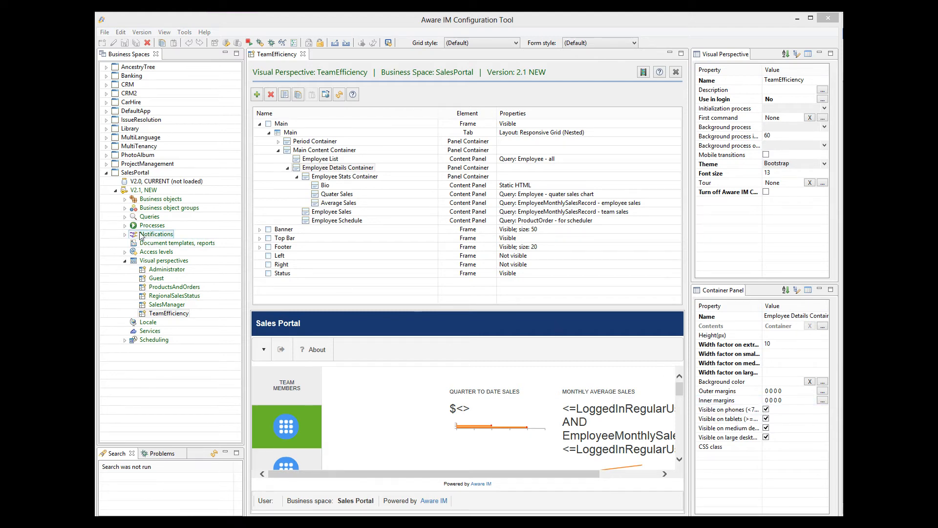
# Step: Open the "Employee - all" query and review the custom data template in its display settings without changing it
pyautogui.click(125, 217)
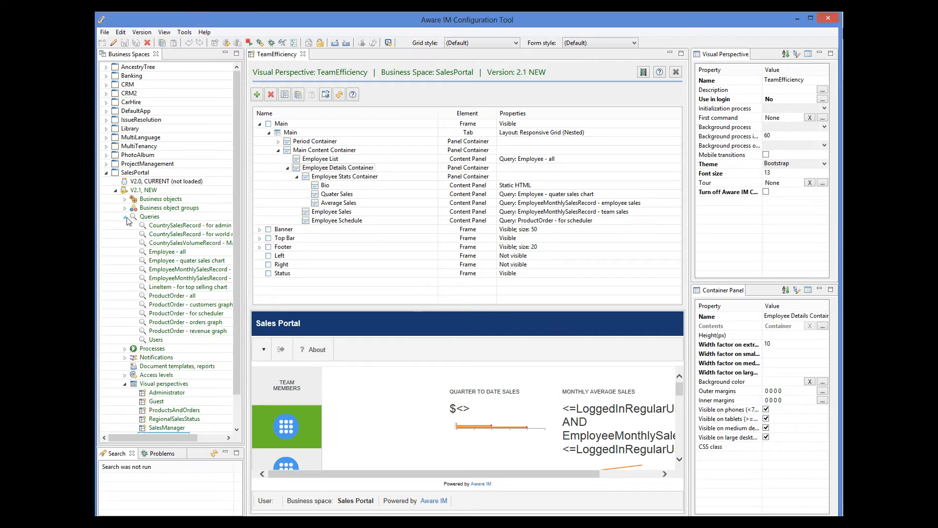
pyautogui.doubleClick(166, 252)
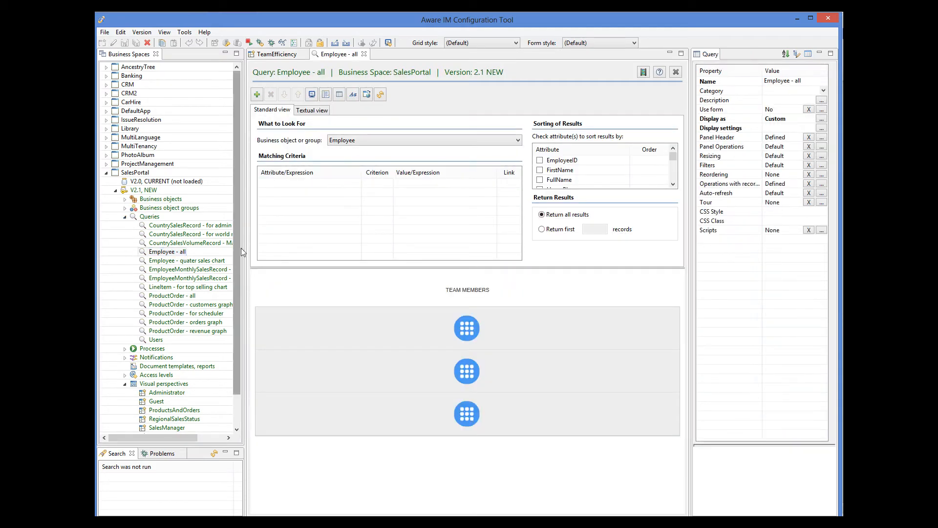
pyautogui.click(822, 122)
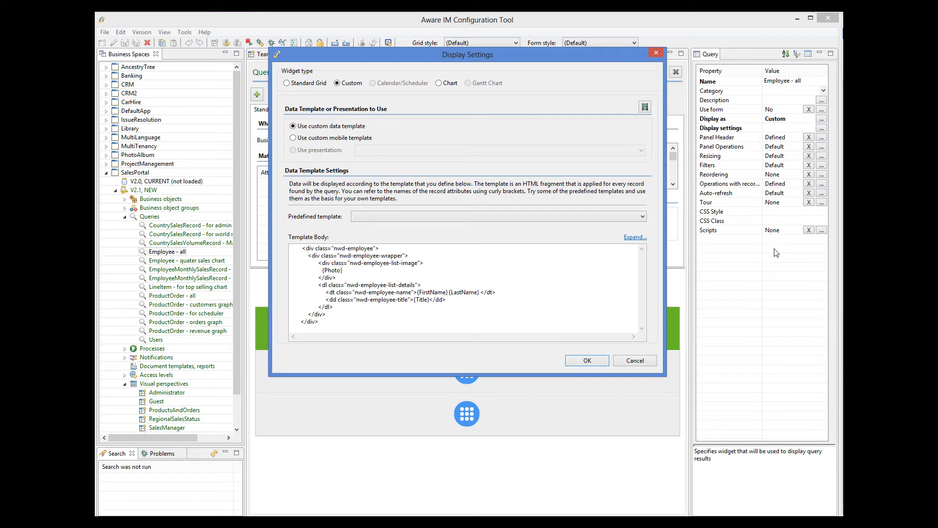
pyautogui.click(636, 360)
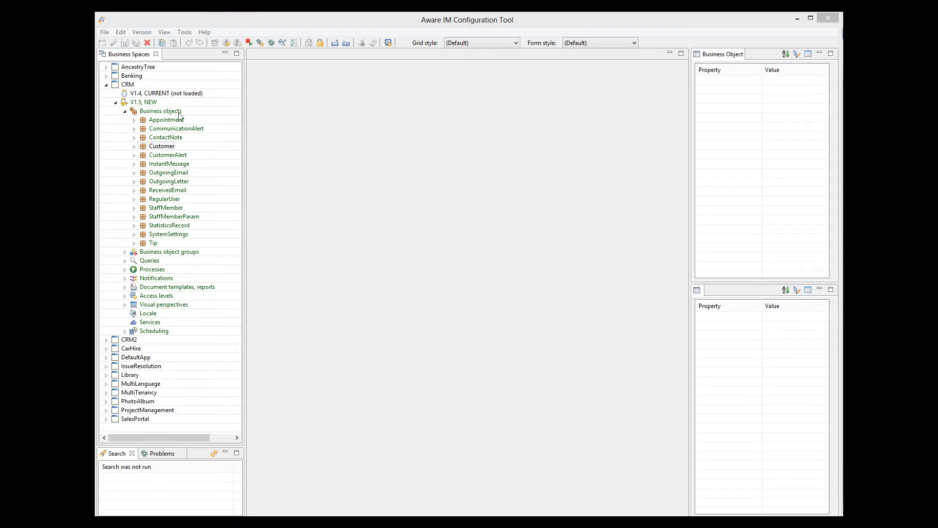
# Step: Open the CRM business object Customer and review the resizing settings of its Editing form without changing them
pyautogui.doubleClick(167, 147)
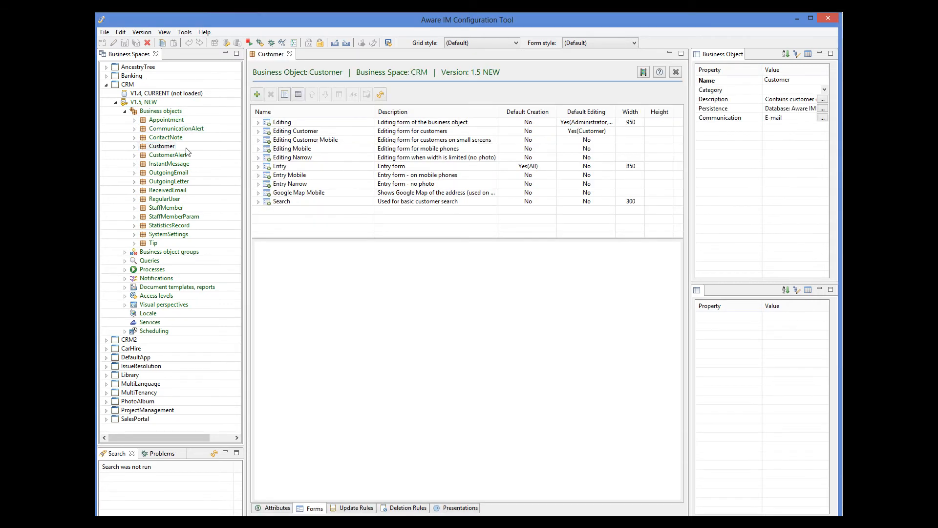
pyautogui.click(279, 124)
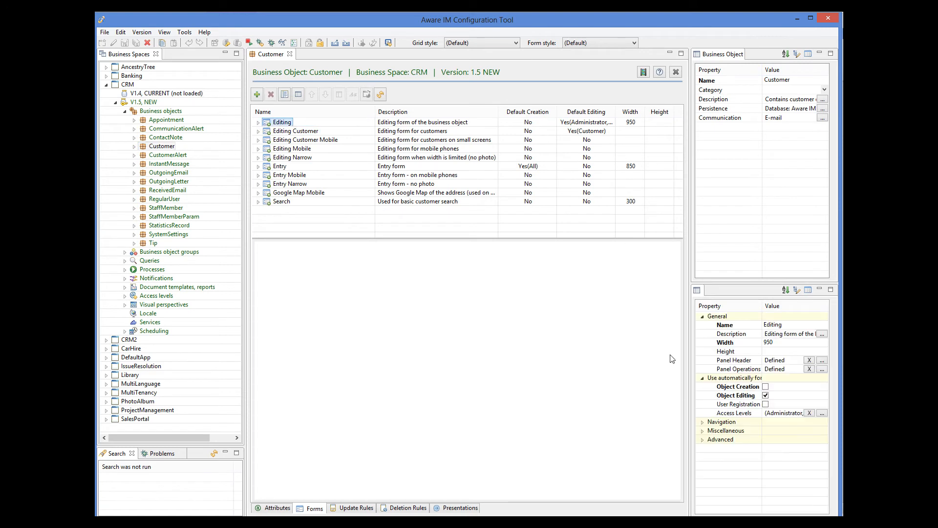
pyautogui.click(702, 432)
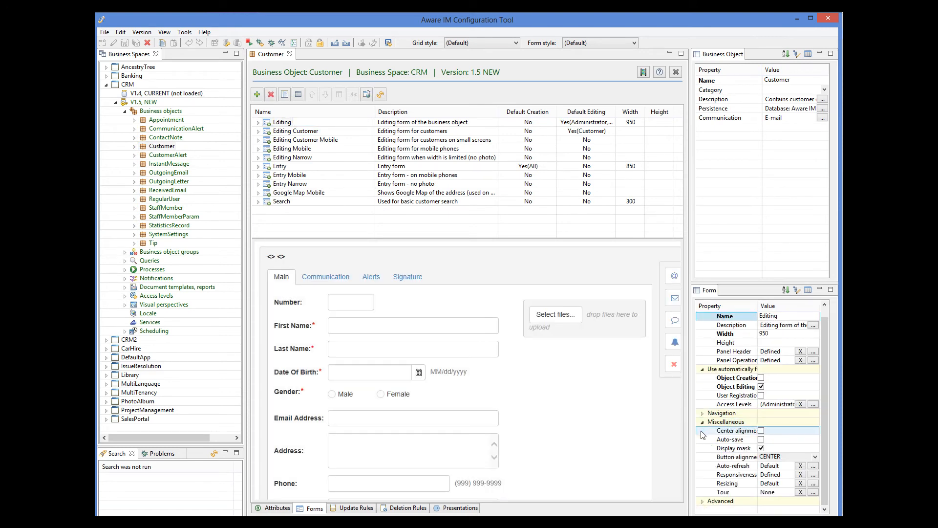
pyautogui.click(813, 483)
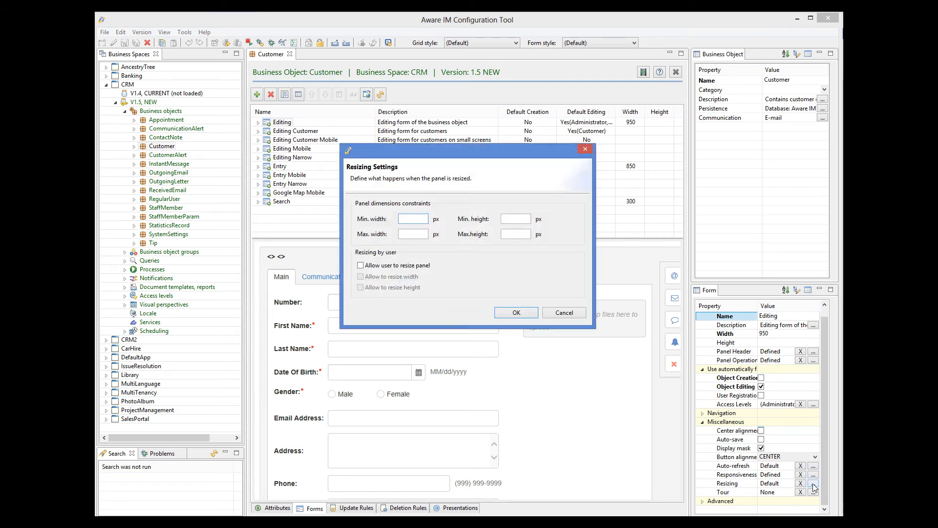
pyautogui.click(565, 312)
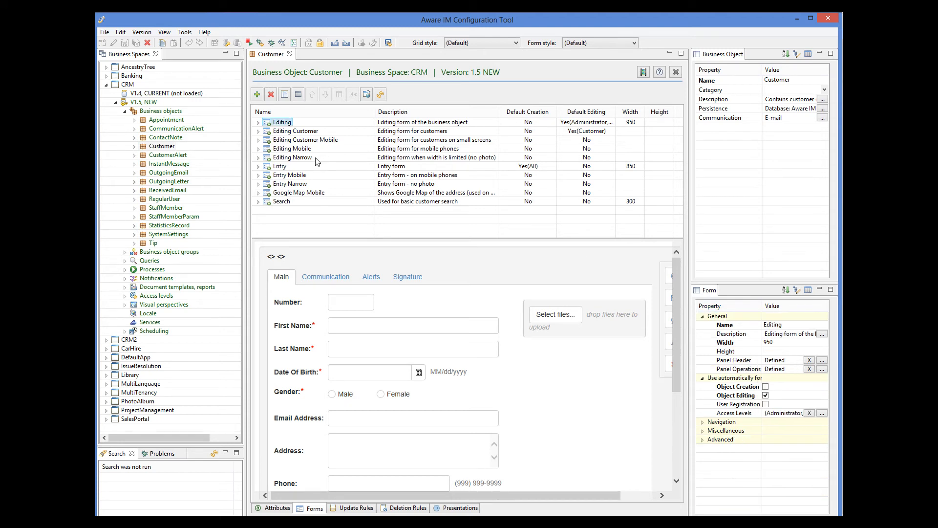
# Step: Preview the Editing Narrow form and review the Editing form's screen size responsiveness conditions without changing them
pyautogui.click(293, 157)
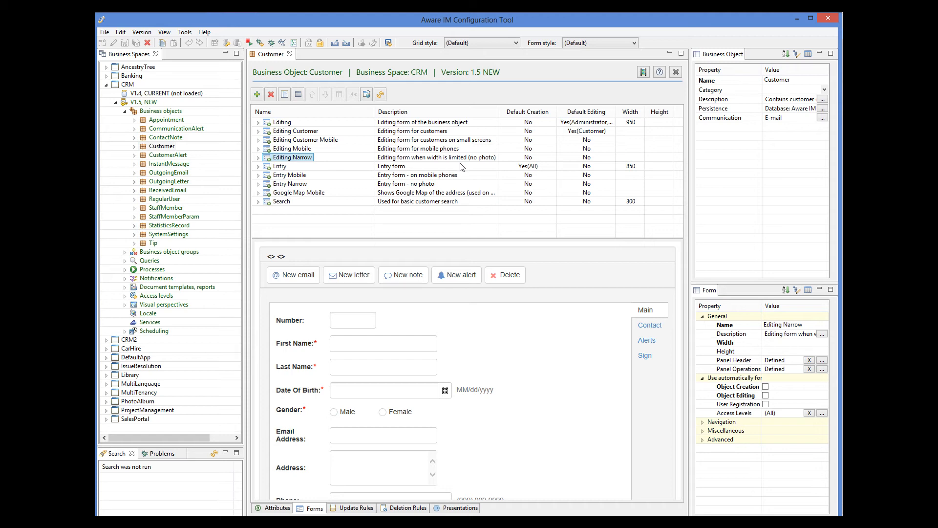
pyautogui.click(272, 123)
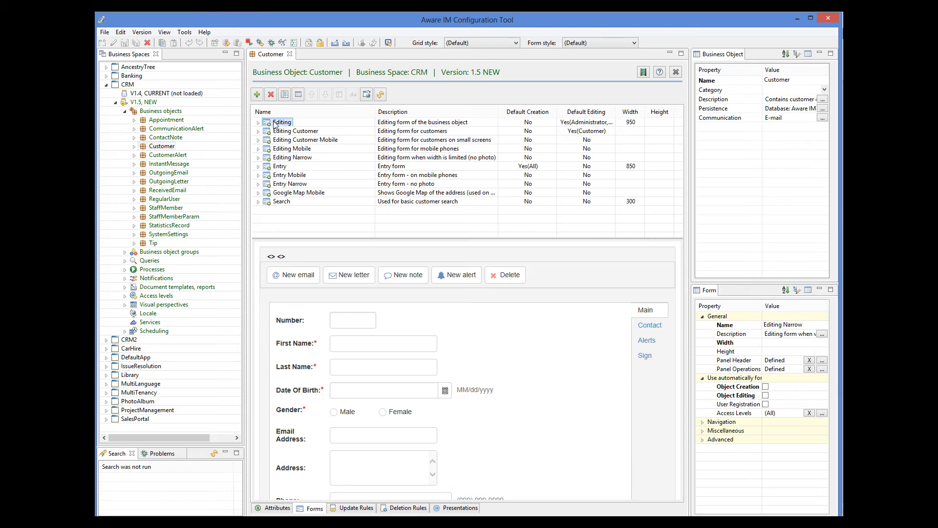
pyautogui.click(702, 432)
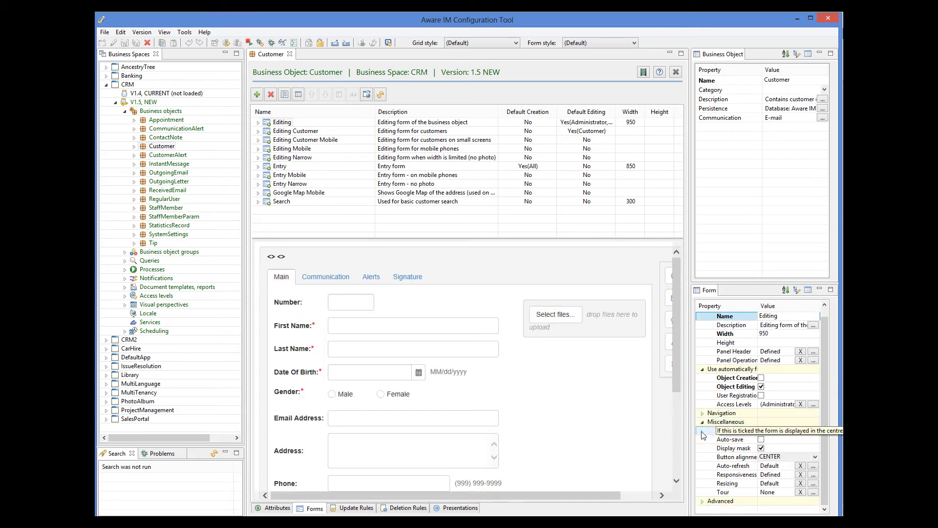
pyautogui.click(814, 475)
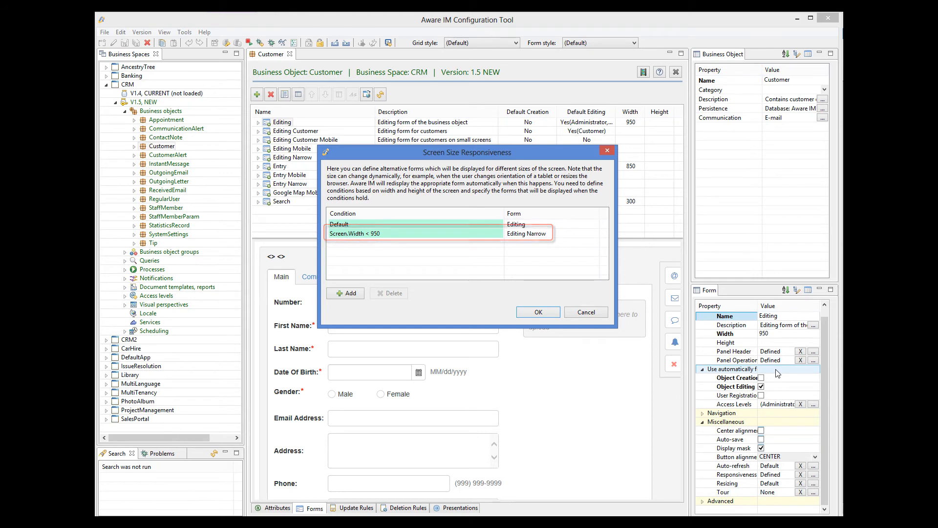
pyautogui.click(582, 315)
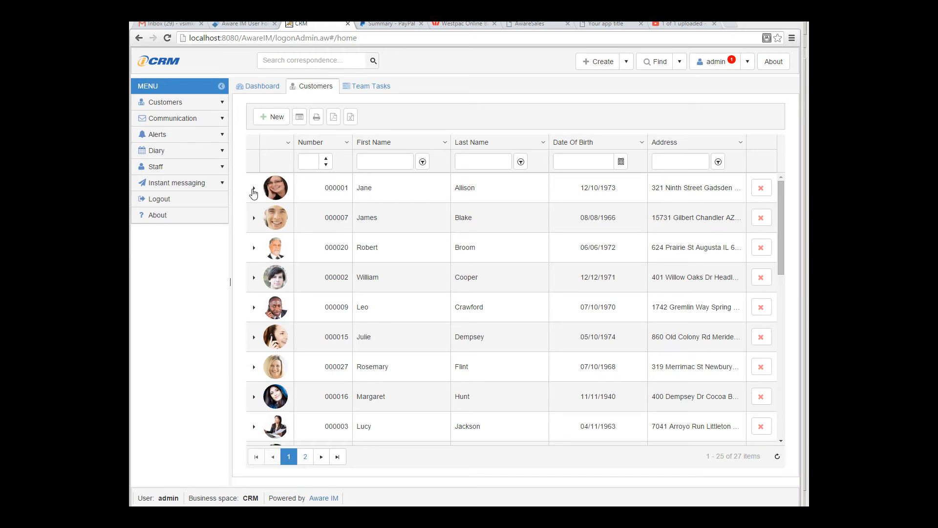
# Step: In the CRM web application, expand the first customer's record and narrow the browser window to check the form's responsive layout
pyautogui.click(254, 190)
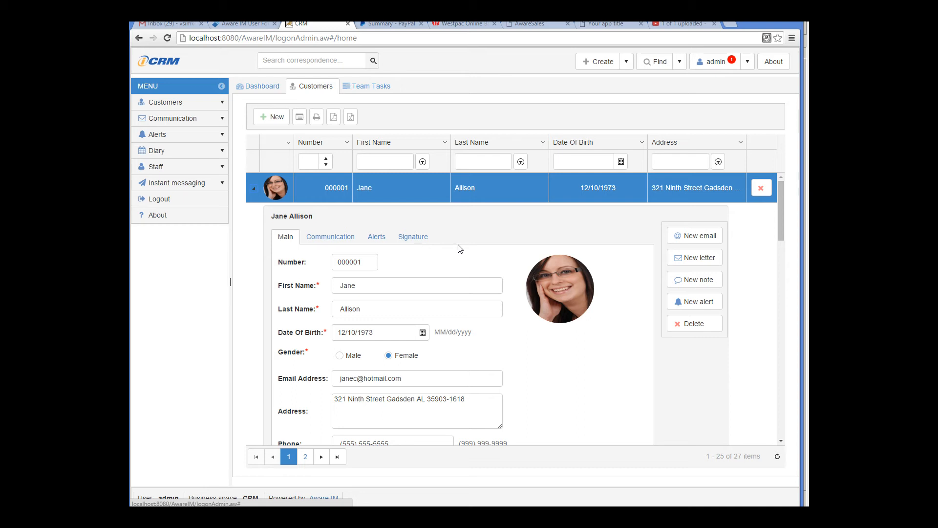
pyautogui.moveTo(800, 241); pyautogui.dragTo(741, 238)
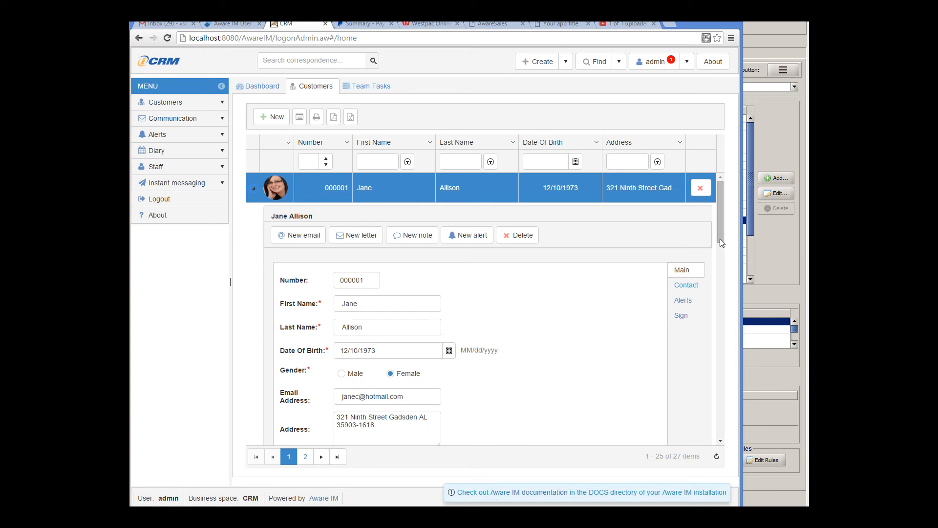
# Step: Examine the remaining fields of the expanded customer's form in the narrowed browser window
pyautogui.moveTo(720, 239); pyautogui.dragTo(729, 259)
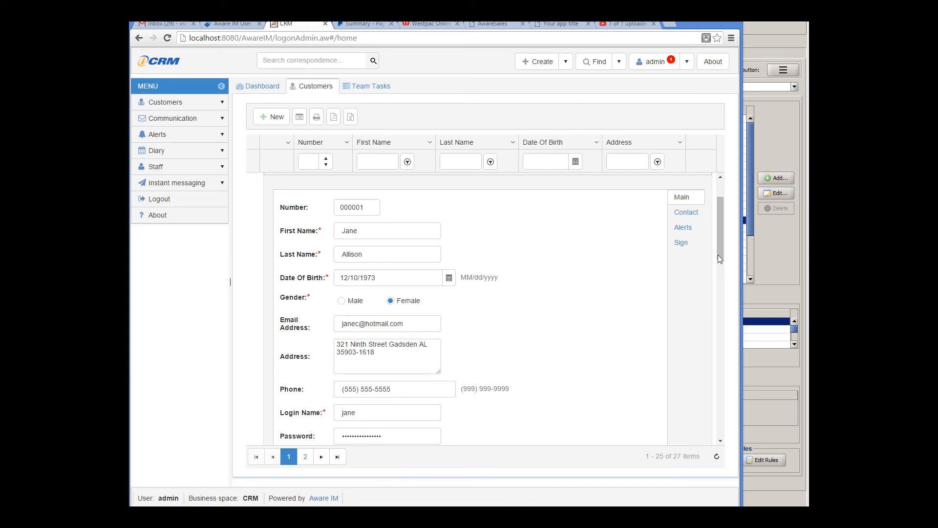
pyautogui.moveTo(718, 255); pyautogui.dragTo(774, 251)
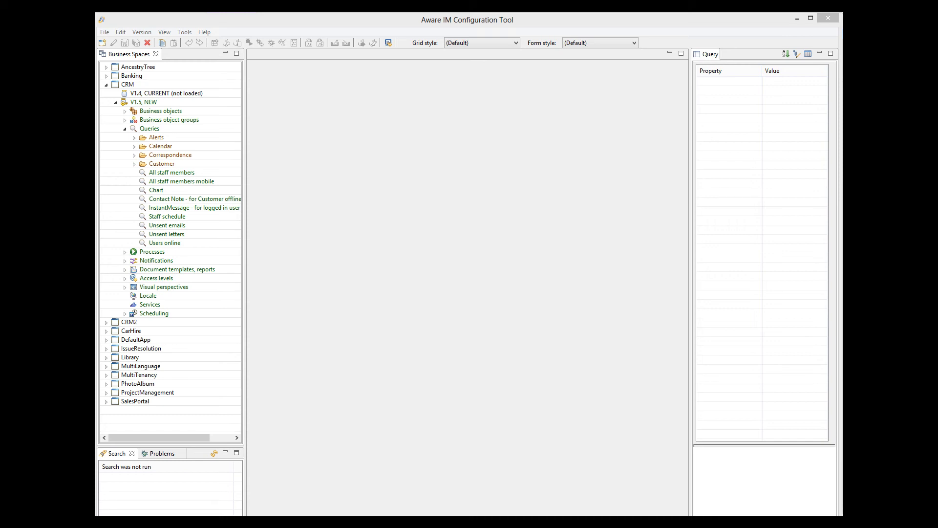
# Step: In the Configuration Tool, open the CRM query "All customers" from the Customer category and bring up its display settings
pyautogui.click(135, 164)
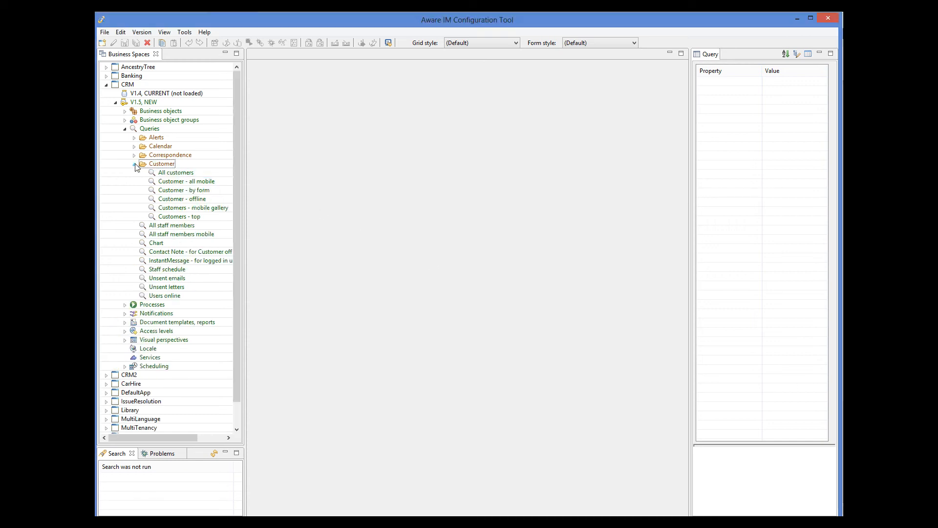
pyautogui.doubleClick(177, 175)
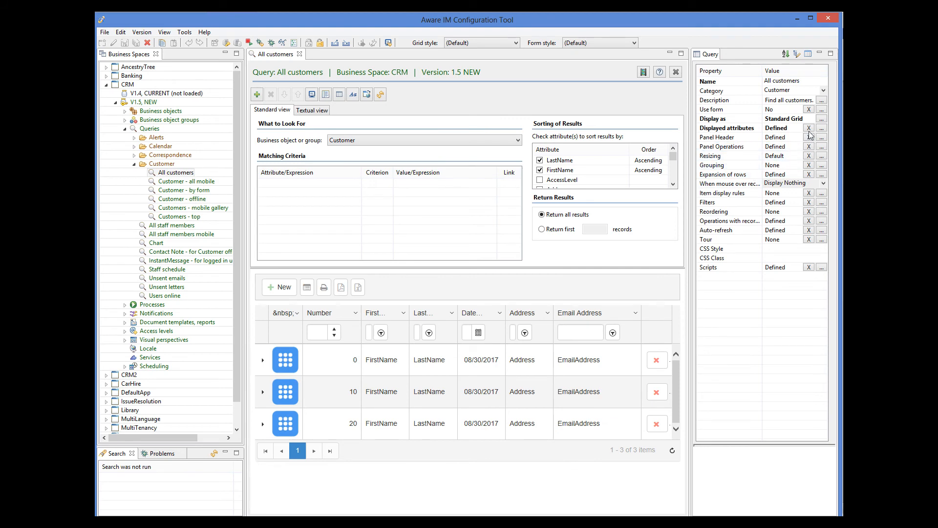
pyautogui.click(821, 119)
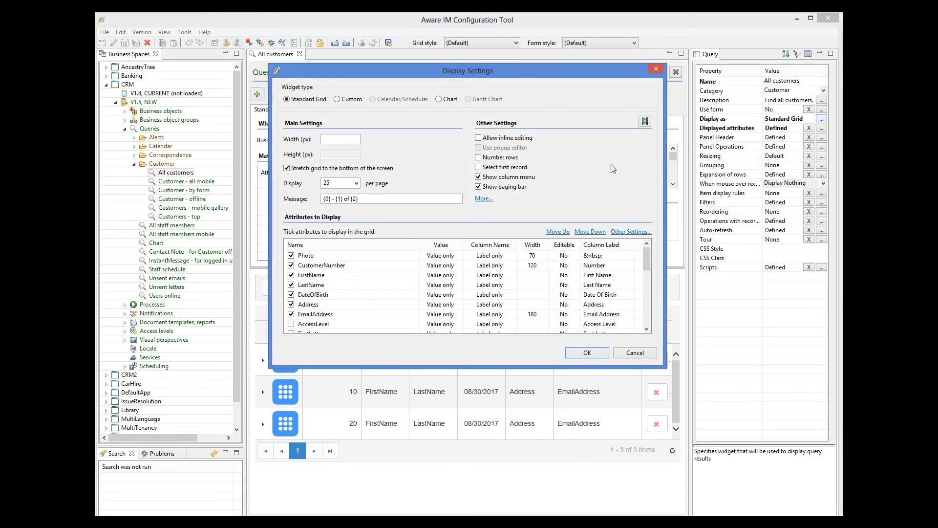
# Step: Review the EmailAddress column's screen size responsiveness conditions, and close the query's display settings without changing anything
pyautogui.click(310, 315)
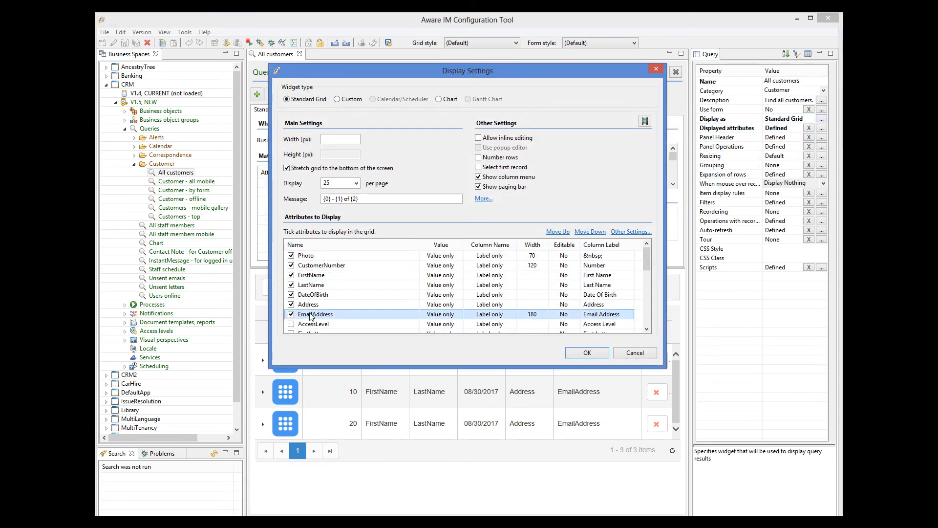
pyautogui.click(621, 231)
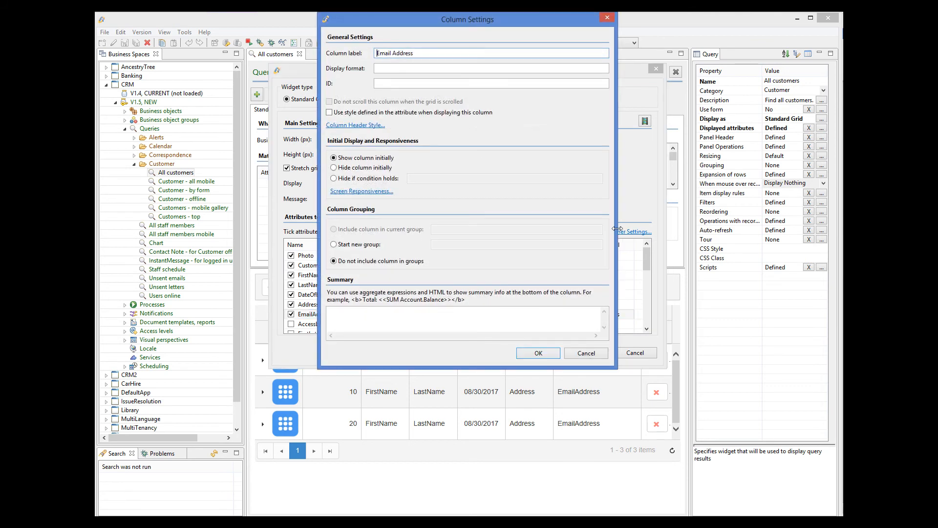
pyautogui.click(362, 191)
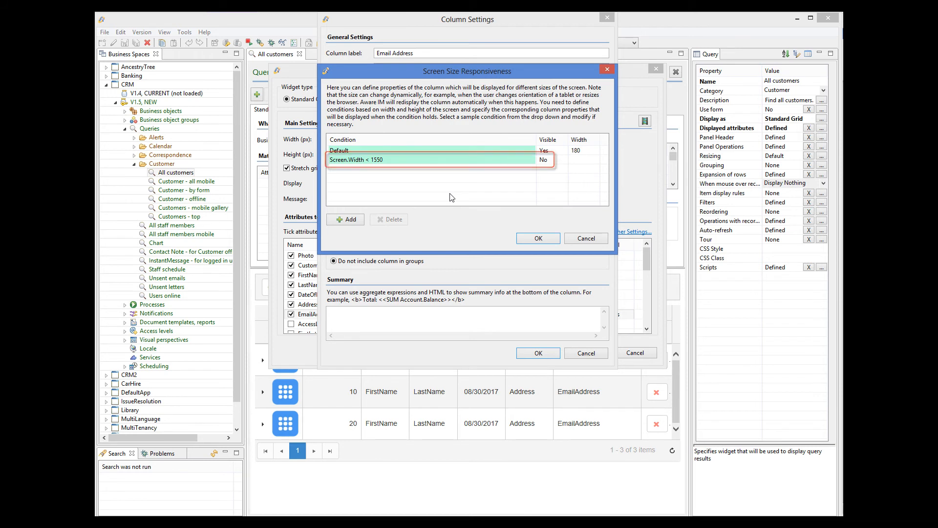
pyautogui.click(597, 240)
pyautogui.click(589, 357)
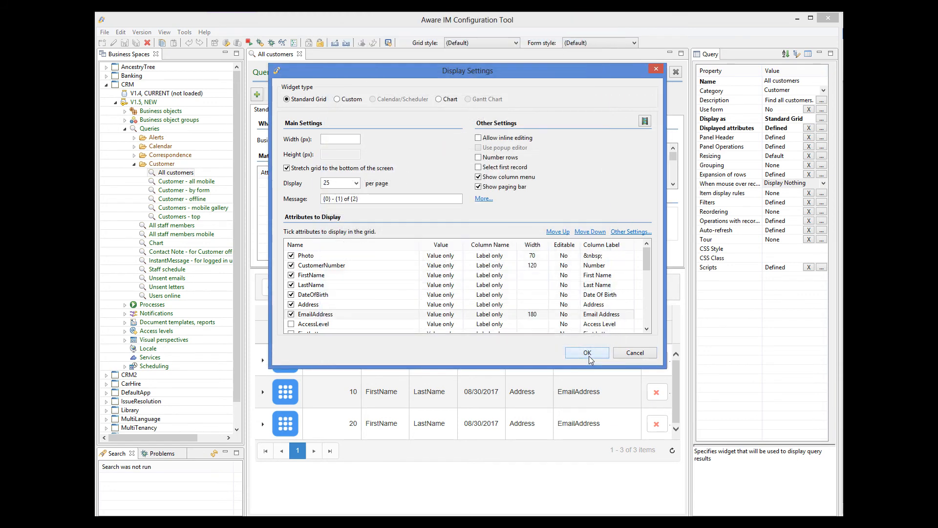
pyautogui.click(640, 356)
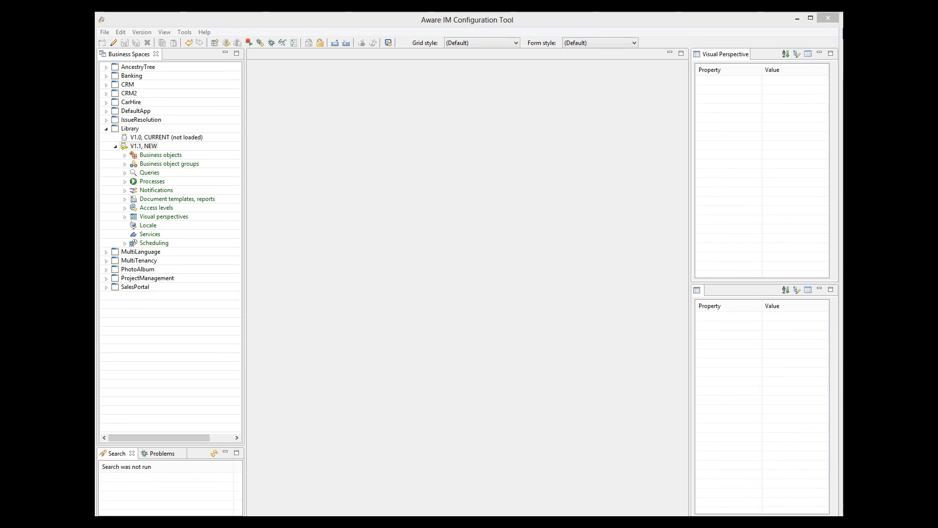
# Step: Open the Administrator visual perspective of the Library business space and expand the menu in its Top Bar frame
pyautogui.click(124, 216)
pyautogui.doubleClick(167, 225)
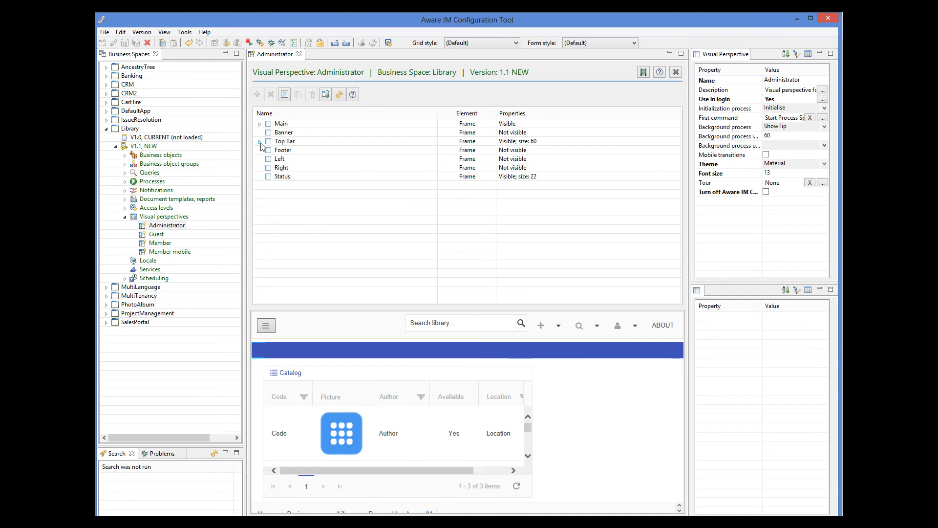
pyautogui.click(259, 141)
pyautogui.click(269, 152)
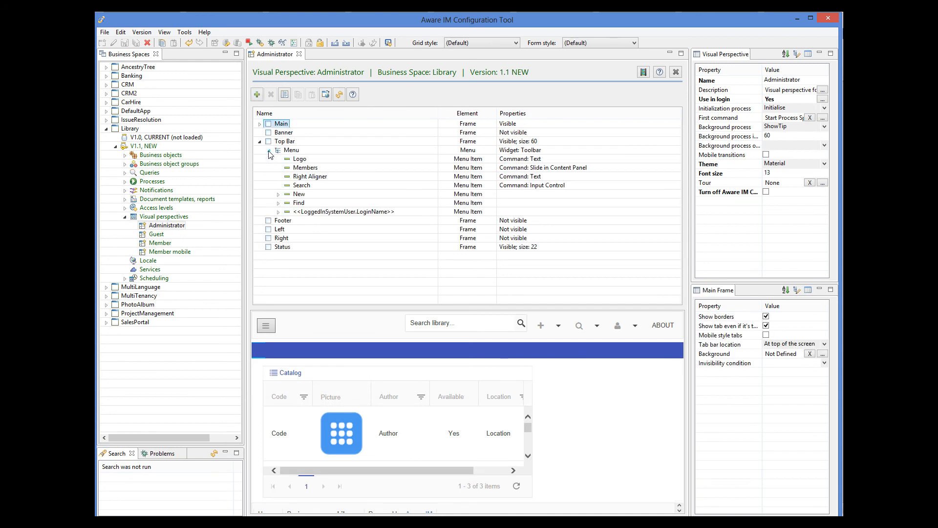
# Step: Review the Slide In Content Panel command settings of the Members menu item without changing them
pyautogui.click(302, 168)
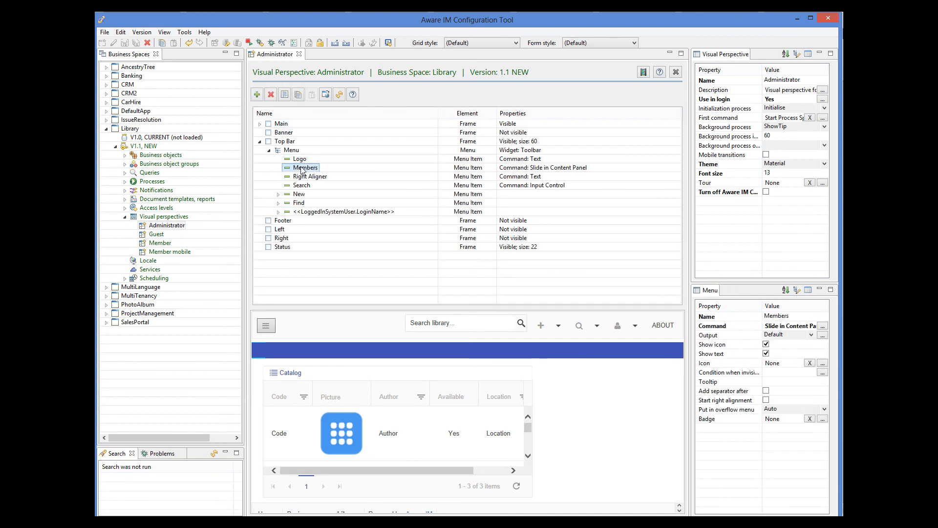
pyautogui.click(823, 327)
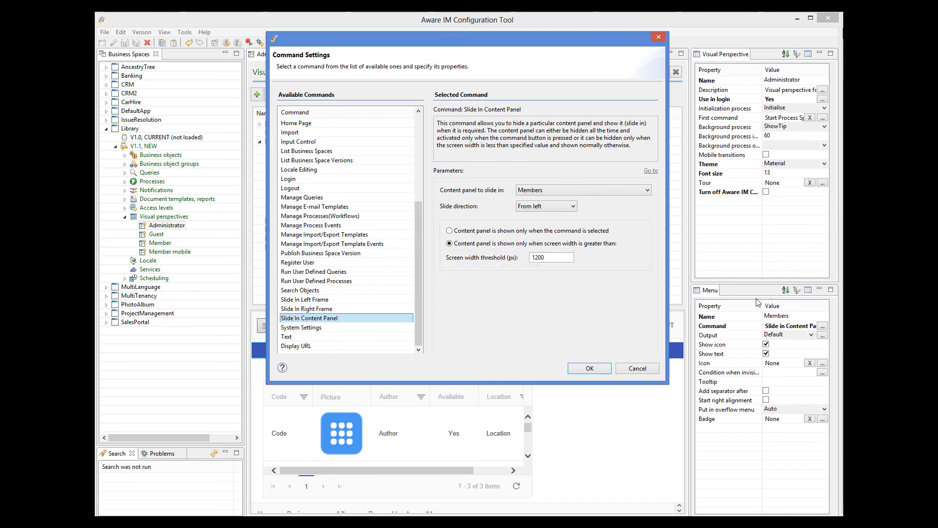
pyautogui.click(650, 372)
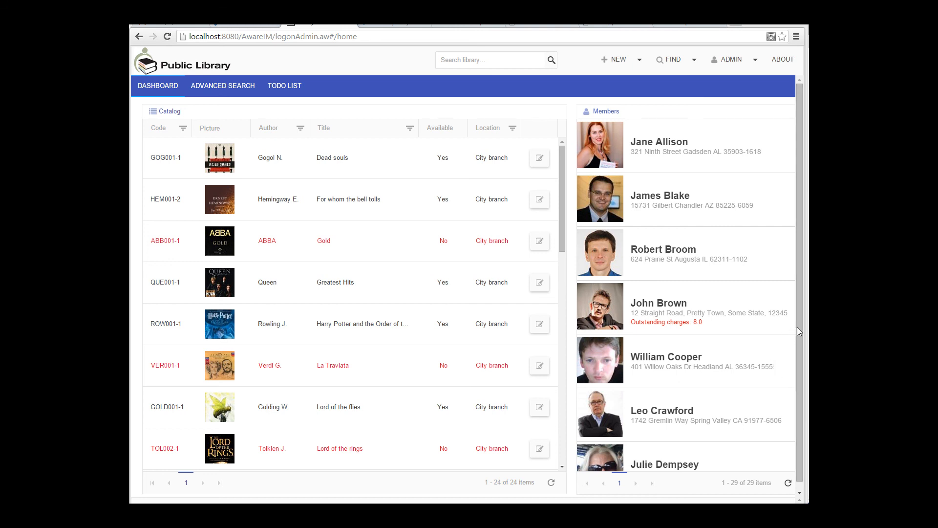
# Step: In the Public Library web application, narrow the browser window, slide in the Members panel and dismiss it again
pyautogui.moveTo(803, 324); pyautogui.dragTo(751, 320)
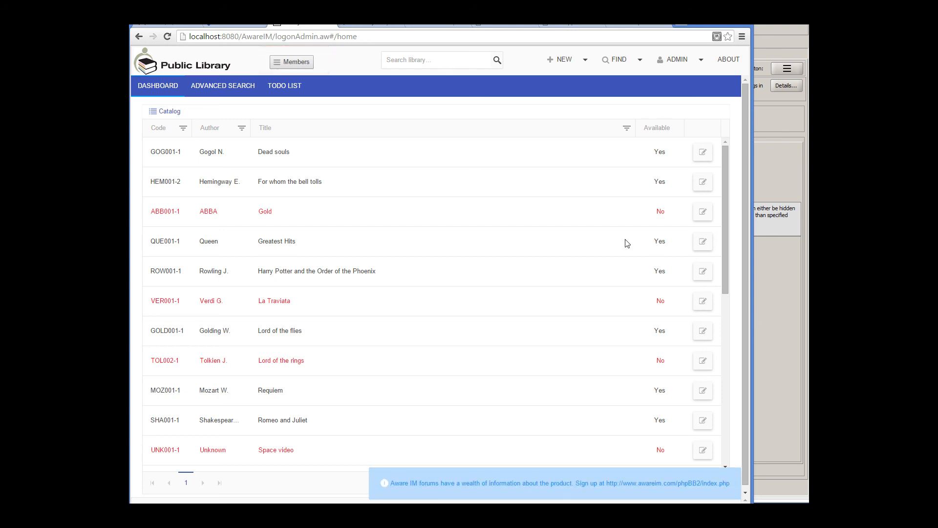
pyautogui.click(276, 64)
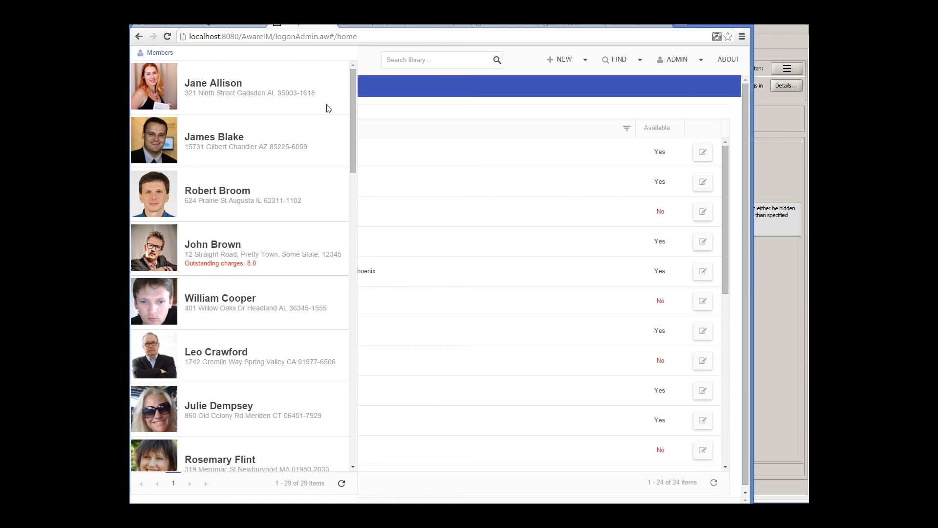
pyautogui.click(385, 150)
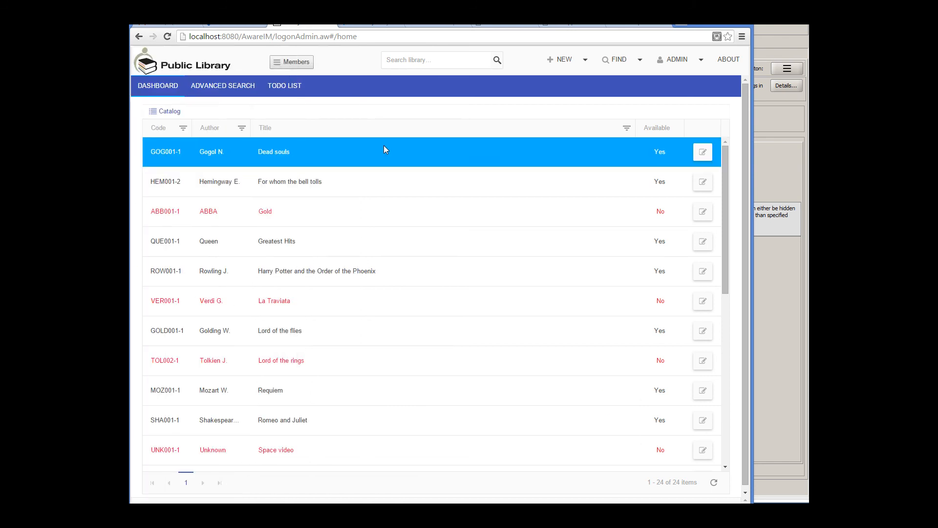